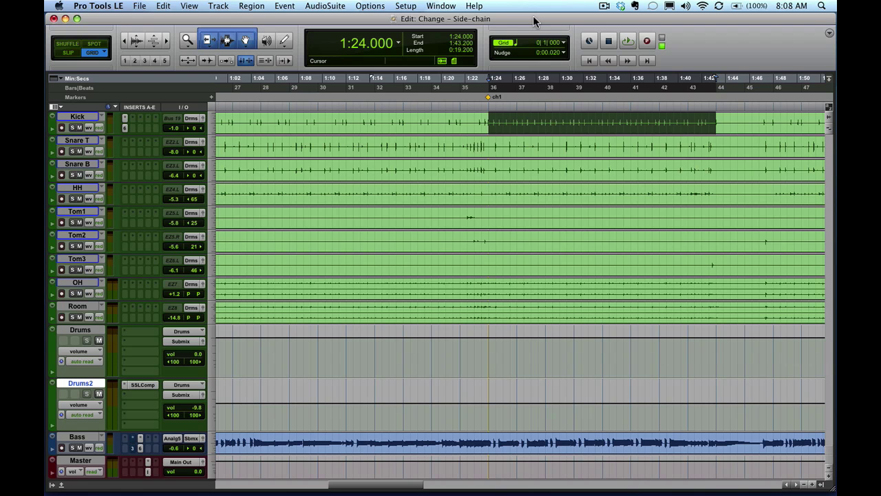
- Switch back and forth between the Edit and Mix windows to review the session's drum and bass tracks
{"action": "key", "text": "super"}
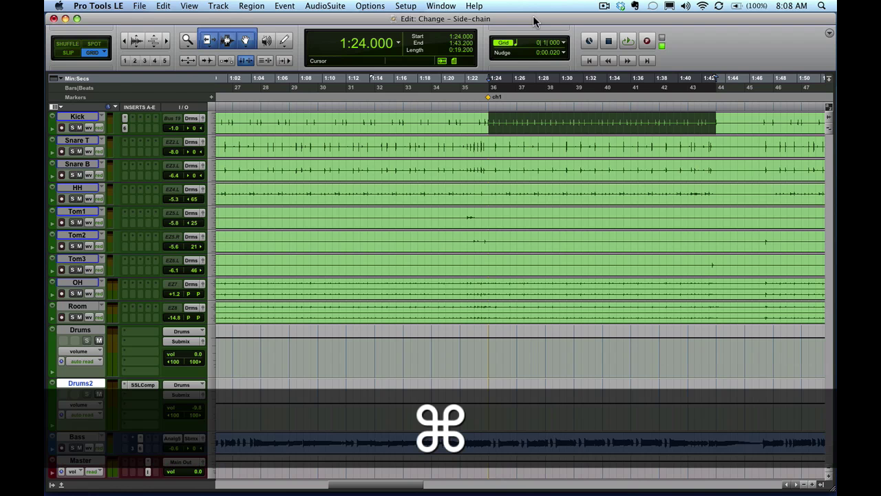
{"action": "key", "text": "super+equal"}
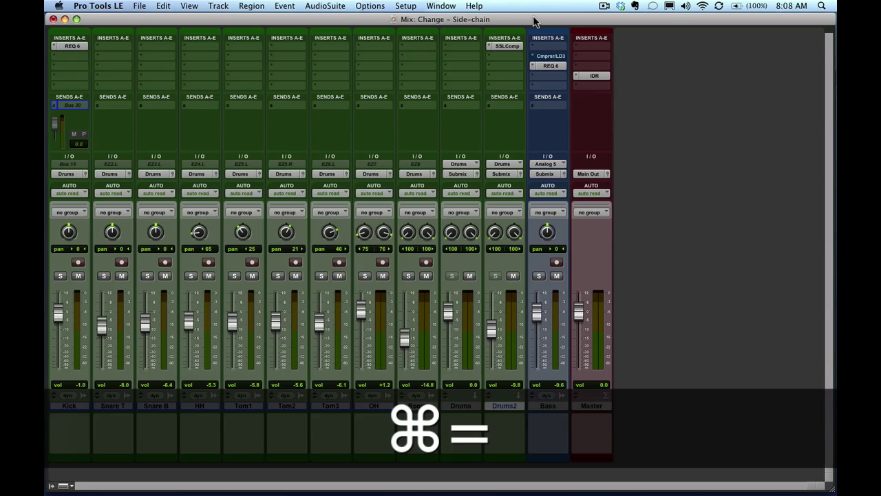
{"action": "key", "text": "super+equal"}
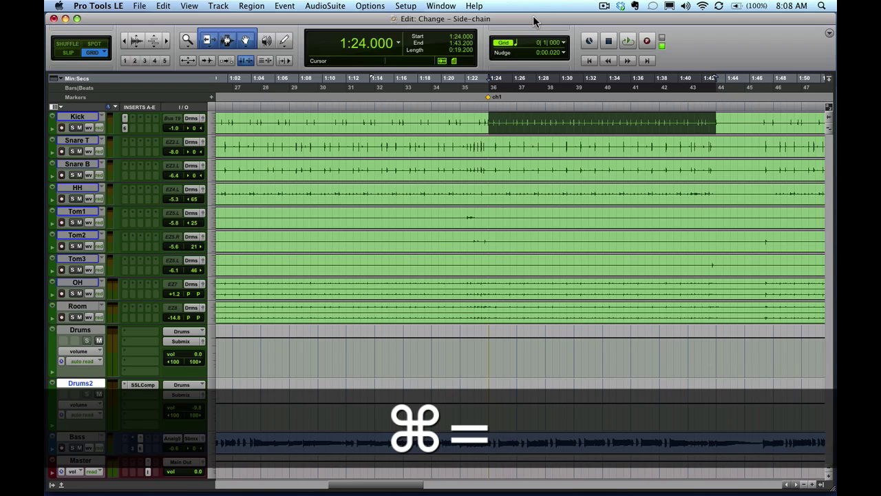
{"action": "key", "text": "super+equal"}
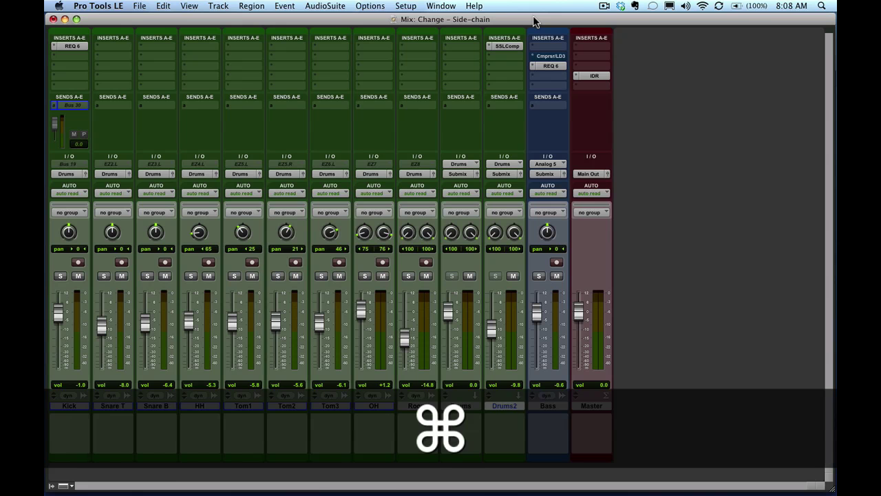
{"action": "key", "text": "super+equal"}
{"action": "key", "text": "super+equal"}
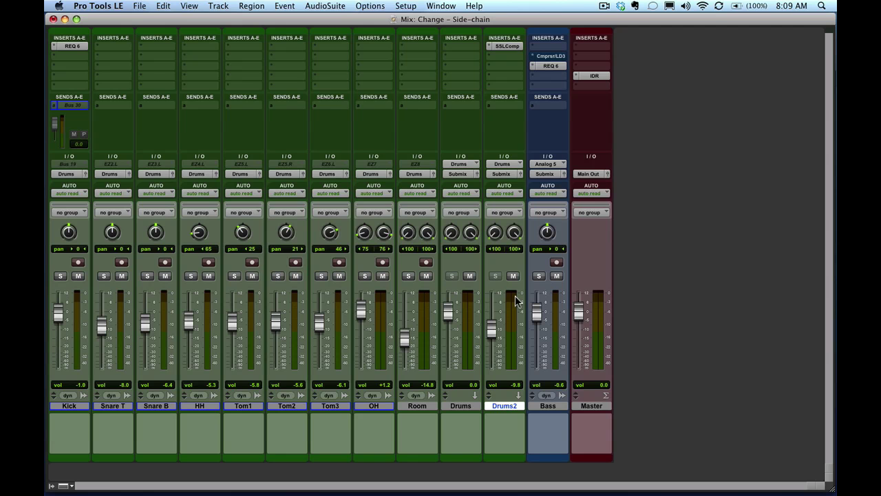
- Return to the Edit window and play the section selected on the Kick track to hear the drums and bass
{"action": "key", "text": "super+equal"}
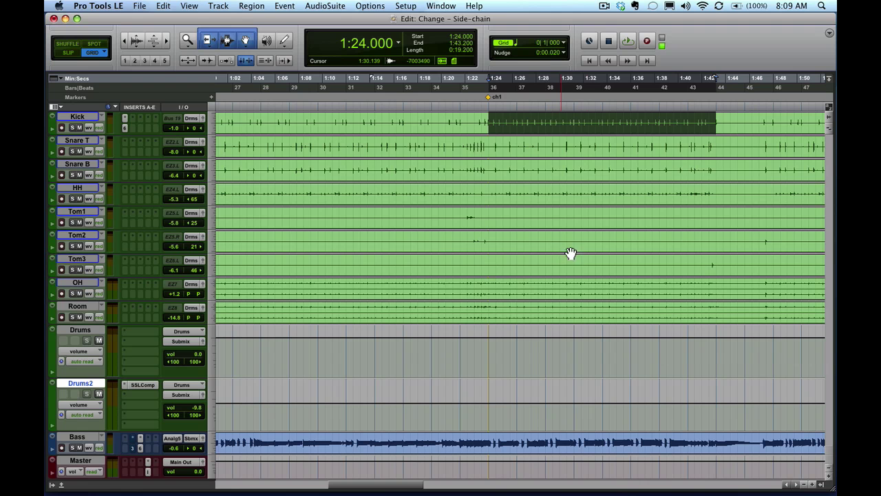
{"action": "key", "text": "space"}
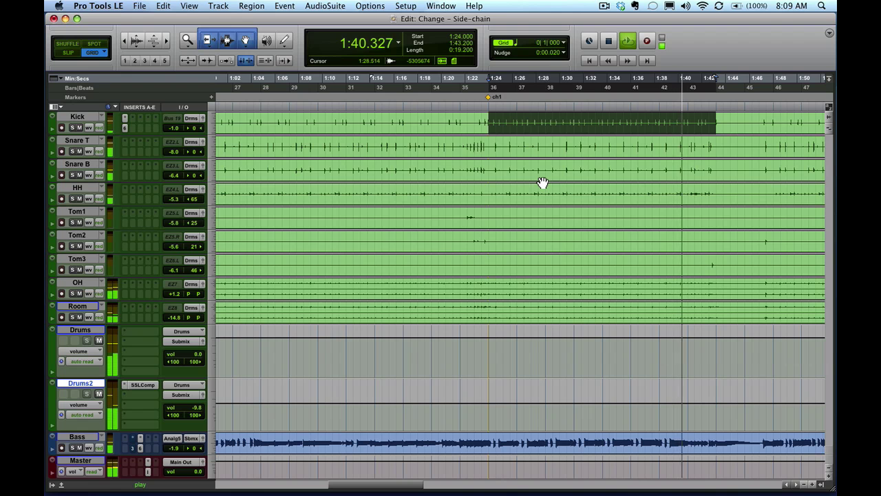
{"action": "key", "text": "space"}
- In the Mix window, insert Compressor/Limiter Dyn 3 (mono) in the Bass track's first insert slot
{"action": "key", "text": "super+equal"}
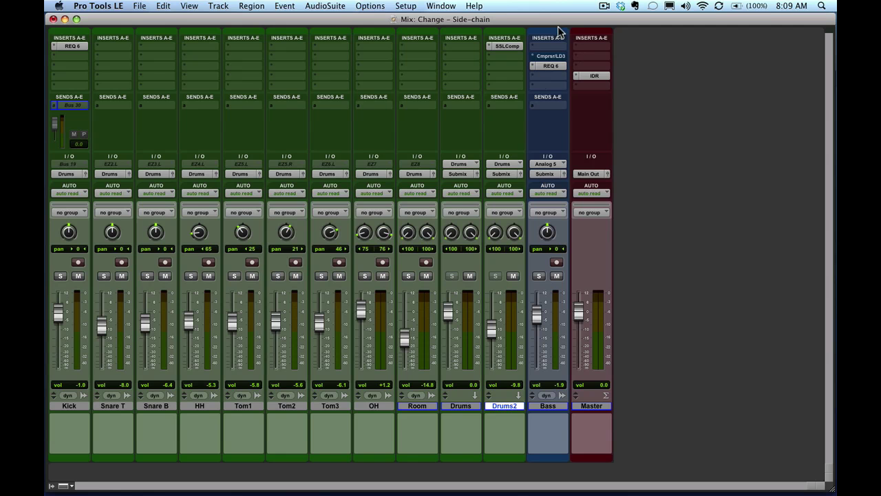
{"action": "left_click", "coordinate": [536, 46]}
{"action": "left_click", "coordinate": [504, 60]}
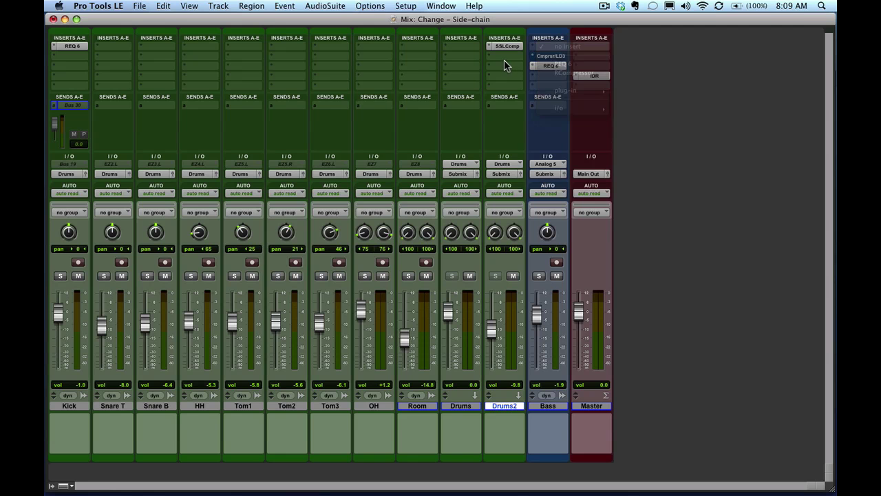
{"action": "left_click", "coordinate": [548, 43]}
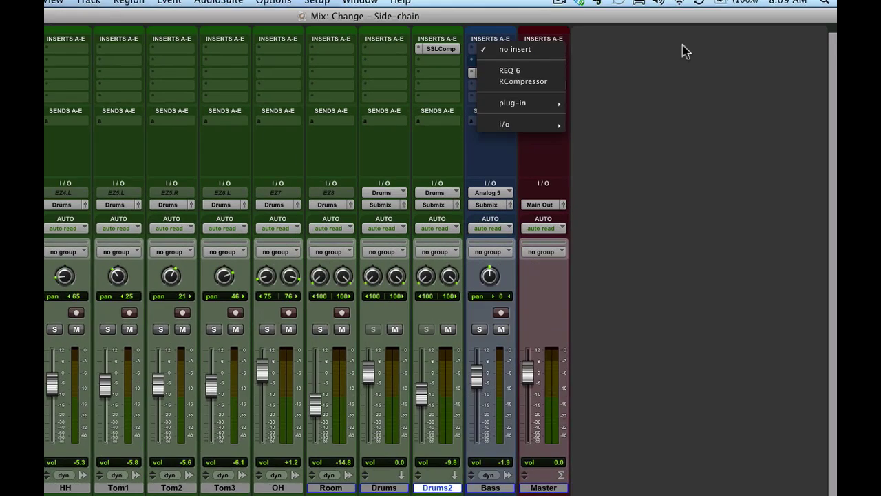
{"action": "left_click", "coordinate": [527, 50]}
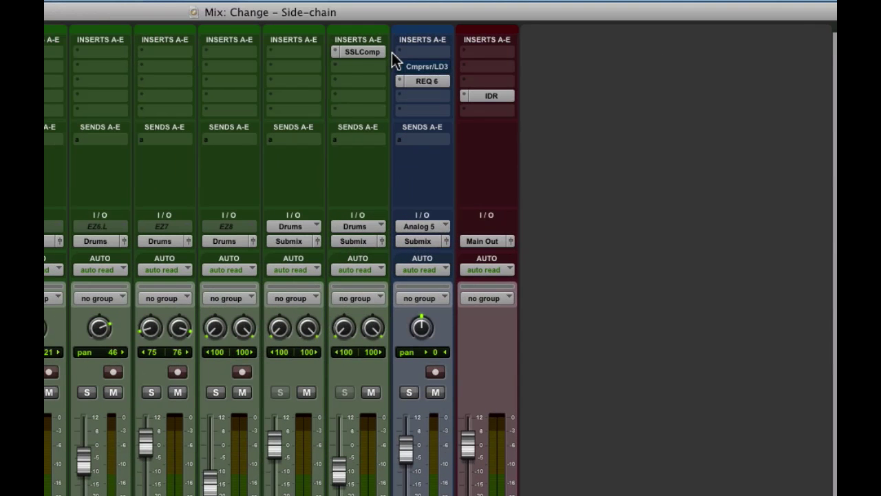
{"action": "left_click", "coordinate": [401, 52]}
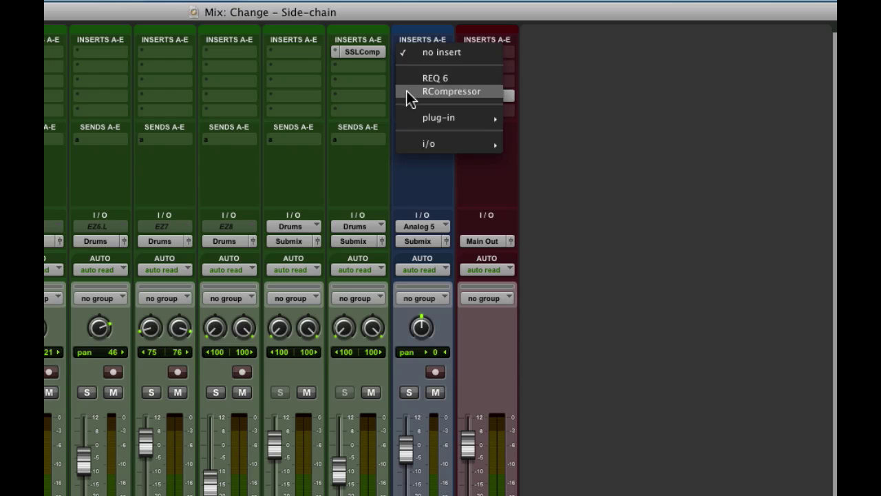
{"action": "mouse_move", "coordinate": [491, 118]}
{"action": "mouse_move", "coordinate": [548, 130]}
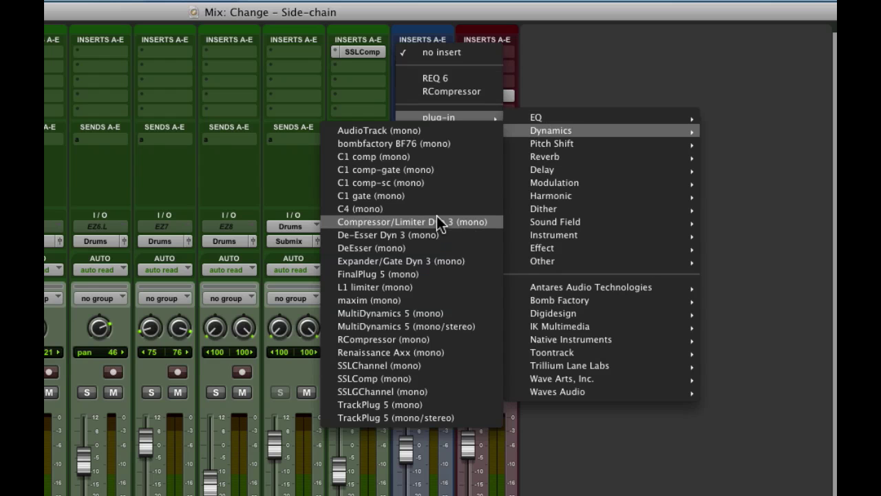
{"action": "left_click", "coordinate": [419, 221]}
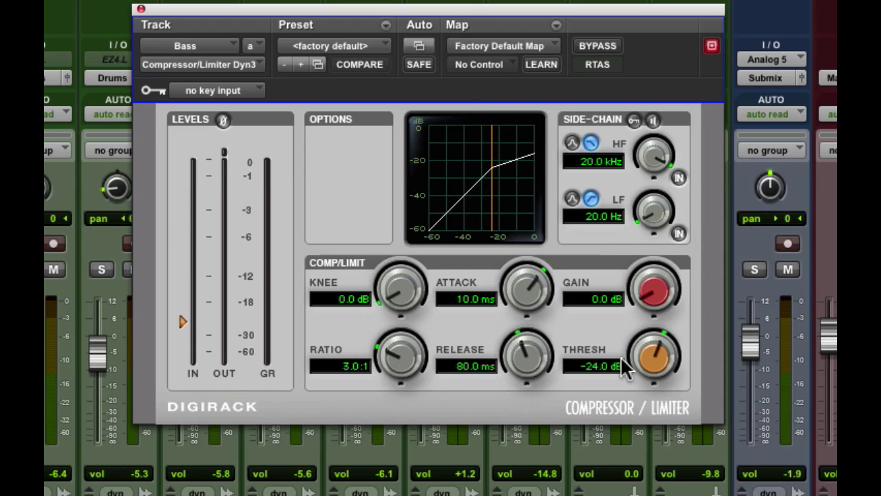
- Set the Bass compressor's threshold to -31.0 dB, ratio to 5.7:1 and knee to 4.3 dB
{"action": "left_click_drag", "start_coordinate": [179, 321], "coordinate": [182, 328]}
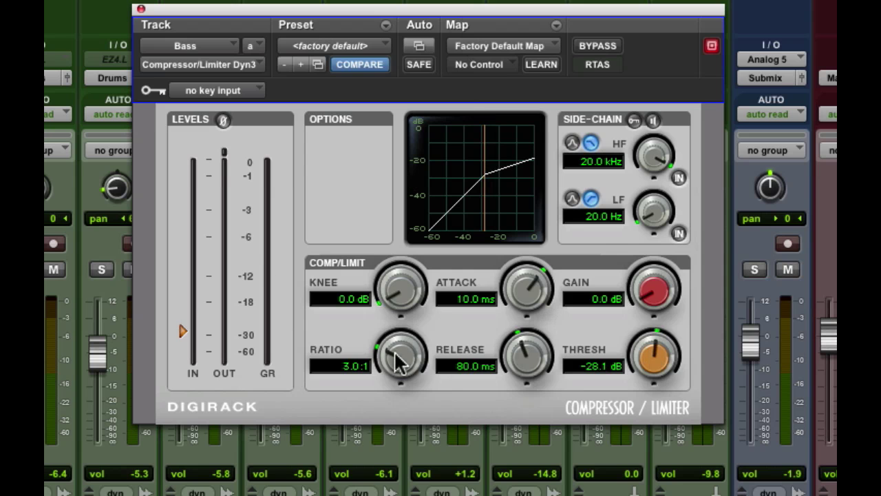
{"action": "left_click_drag", "start_coordinate": [396, 346], "coordinate": [393, 282]}
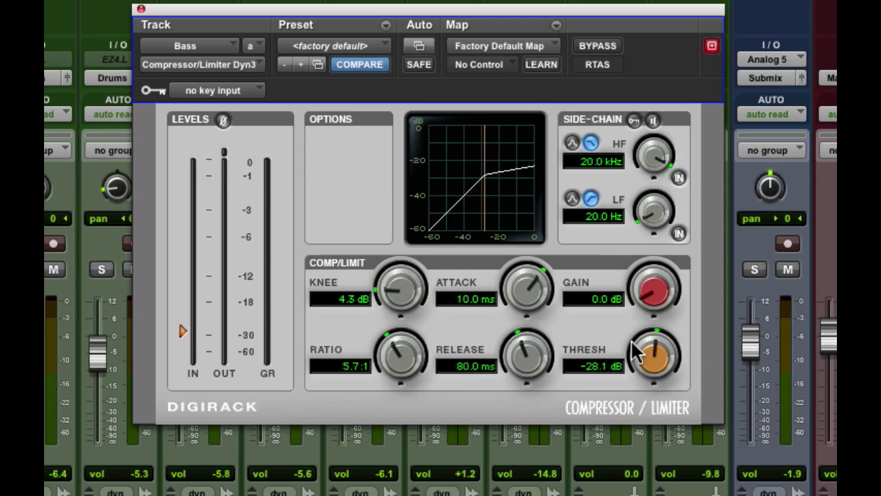
{"action": "left_click_drag", "start_coordinate": [638, 354], "coordinate": [645, 365]}
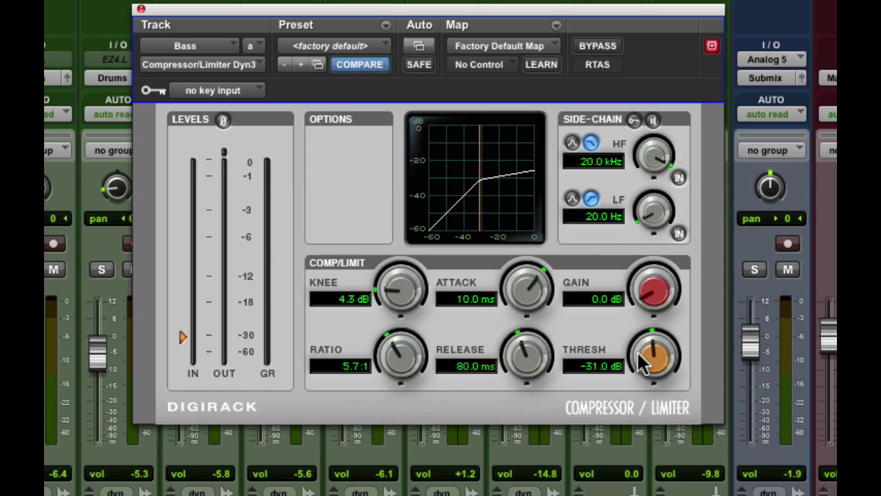
- Solo the Bass track, raise the compressor's gain to 15.6 dB during playback, and close the plug-in window
{"action": "left_click", "coordinate": [754, 269]}
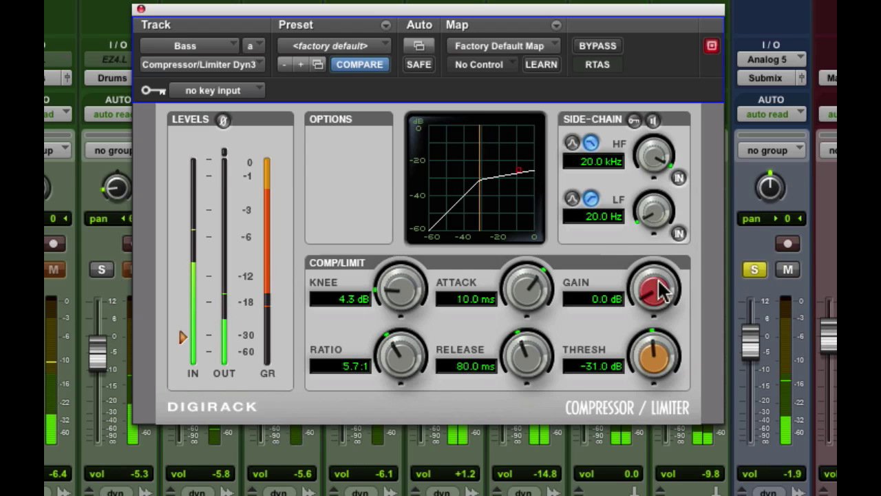
{"action": "left_click_drag", "start_coordinate": [637, 303], "coordinate": [631, 220]}
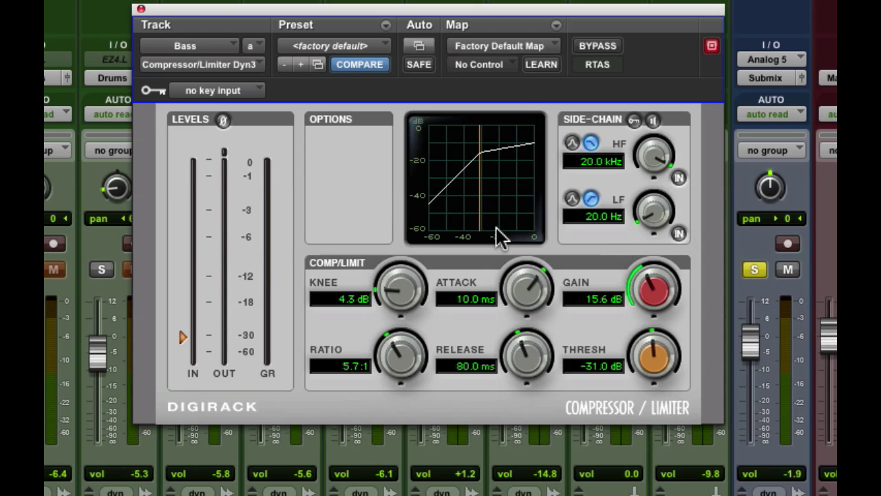
{"action": "left_click", "coordinate": [140, 12]}
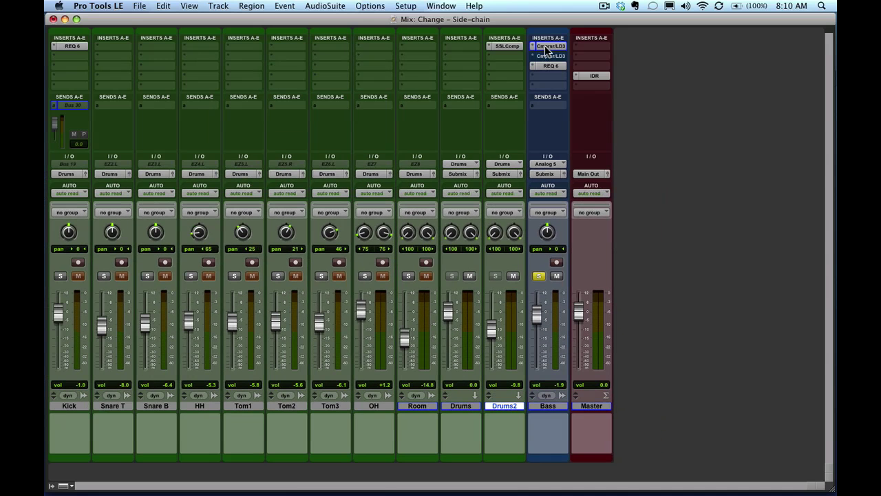
- Bypass the Bass track's first compressor, unsolo the track, and play the drums and bass together
{"action": "key", "text": "super"}
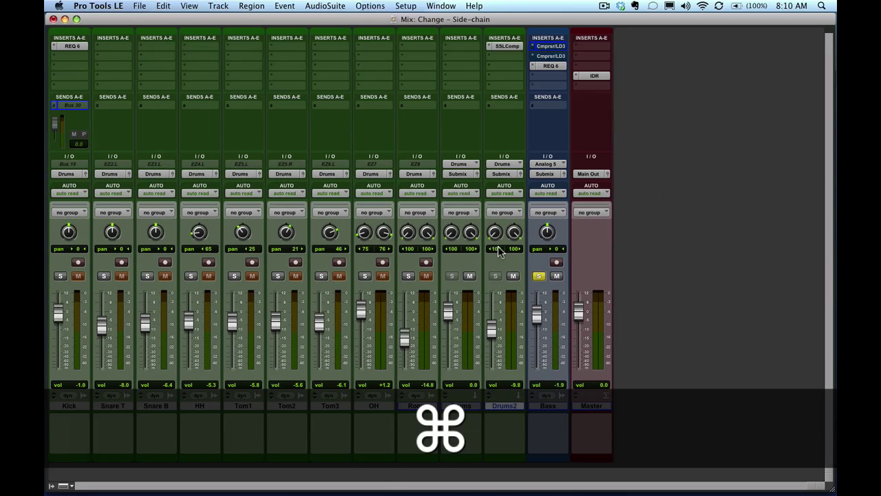
{"action": "left_click", "coordinate": [539, 276]}
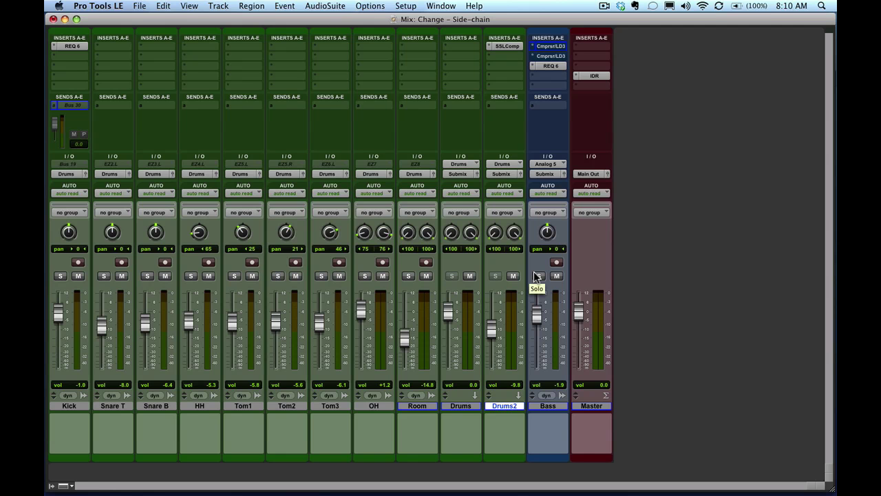
{"action": "key", "text": "space"}
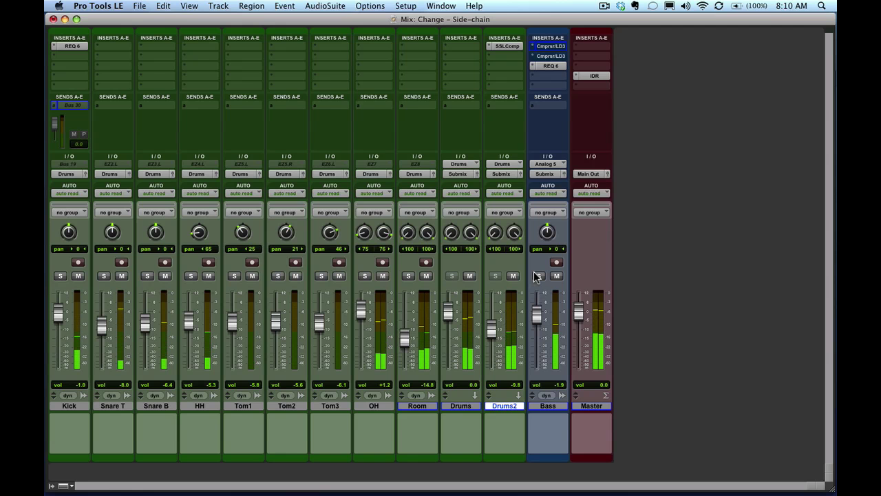
{"action": "key", "text": "space"}
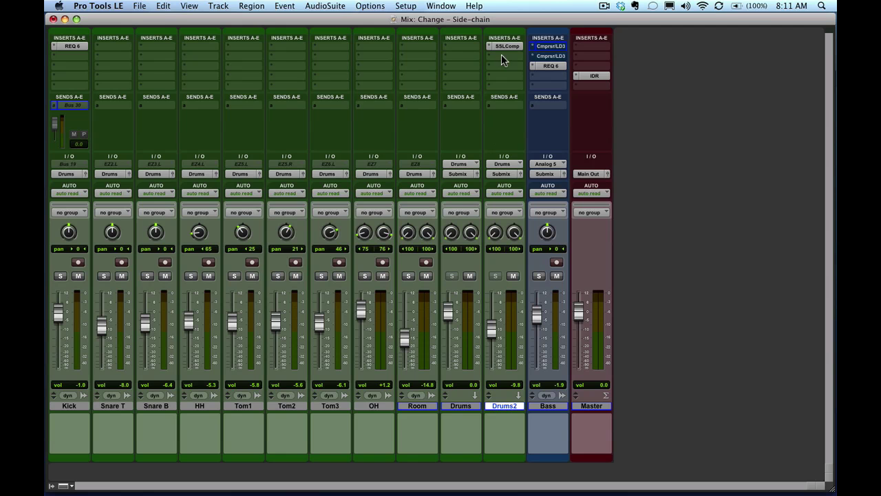
- Open the existing Compressor/Limiter in the Bass track's second insert slot and move its window slightly
{"action": "left_click", "coordinate": [531, 47]}
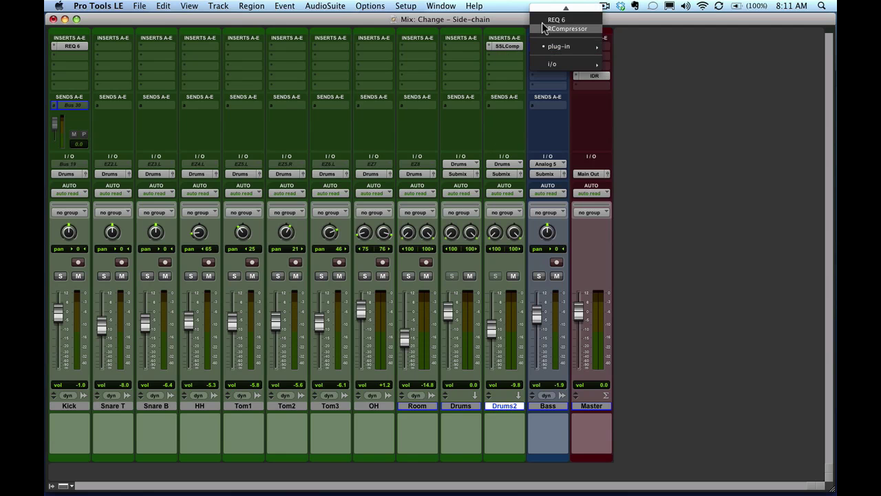
{"action": "left_click", "coordinate": [605, 58]}
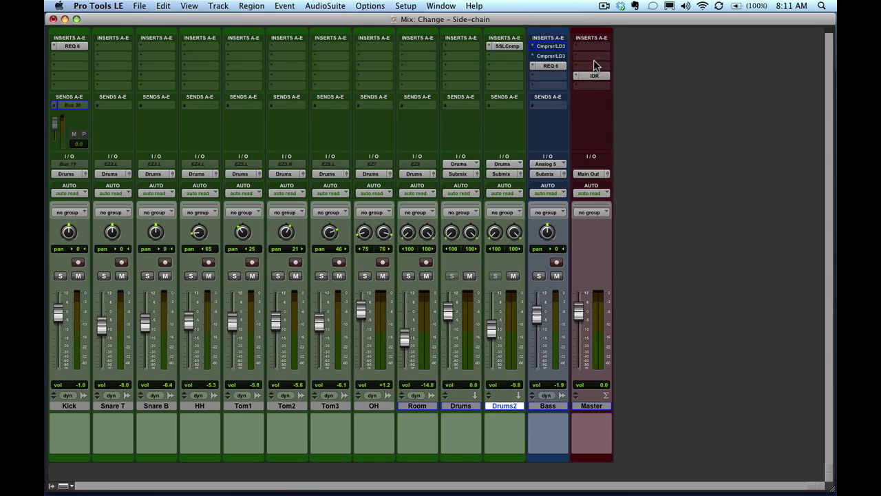
{"action": "left_click", "coordinate": [533, 58]}
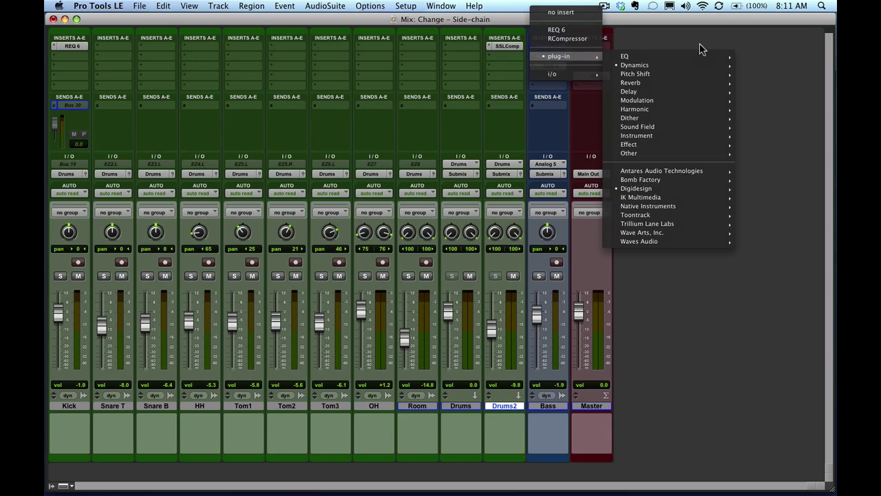
{"action": "left_click", "coordinate": [562, 58]}
{"action": "left_click", "coordinate": [561, 56]}
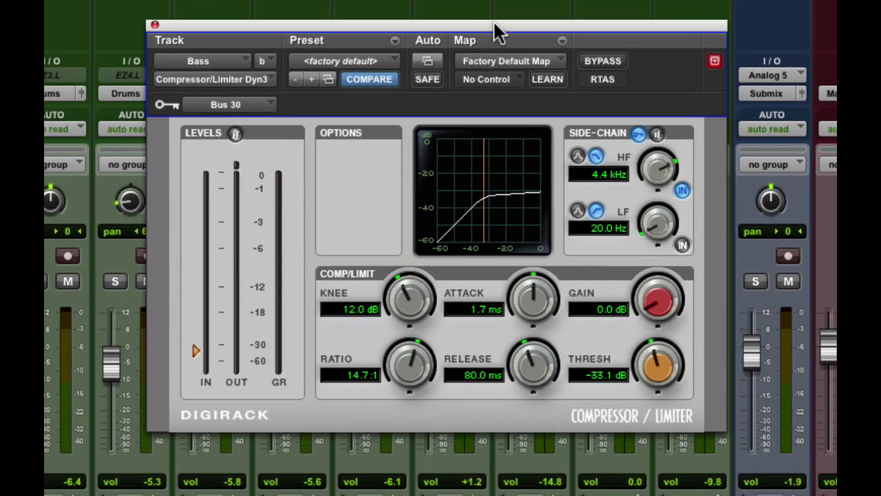
{"action": "left_click_drag", "start_coordinate": [494, 22], "coordinate": [496, 15]}
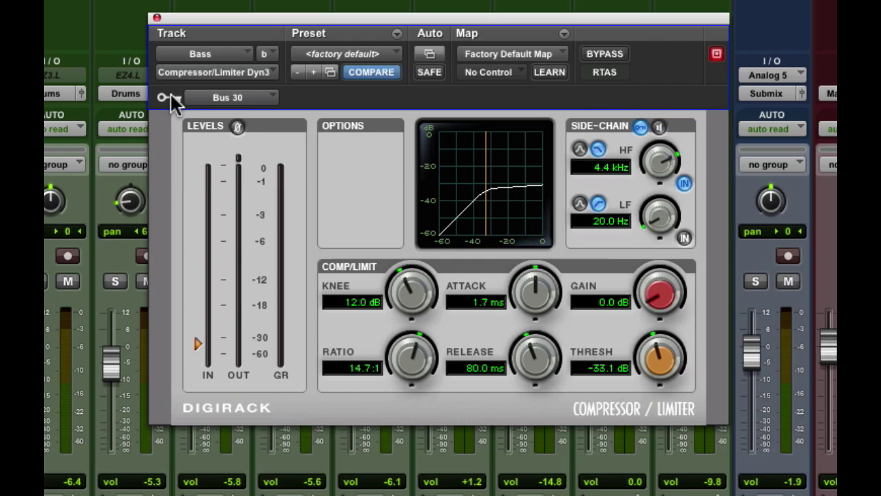
- Examine the mono buses available as the compressor's side-chain key input, leaving the list without choosing one
{"action": "left_click", "coordinate": [227, 98]}
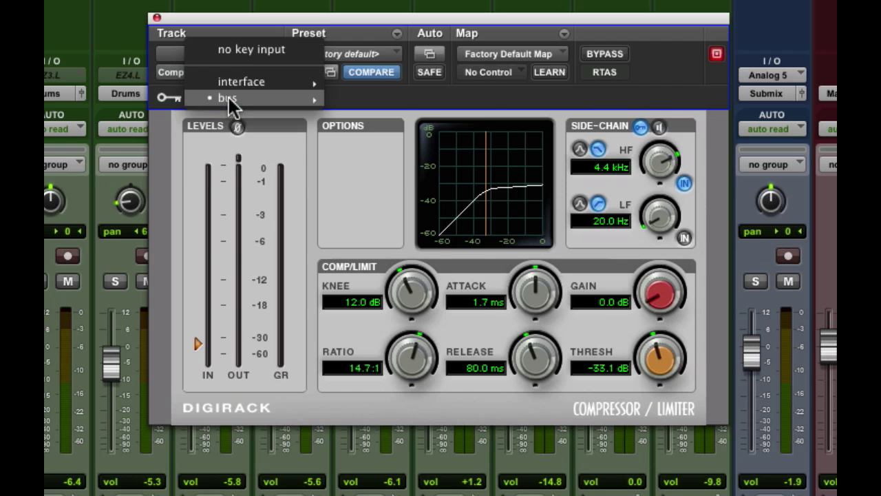
{"action": "mouse_move", "coordinate": [237, 107]}
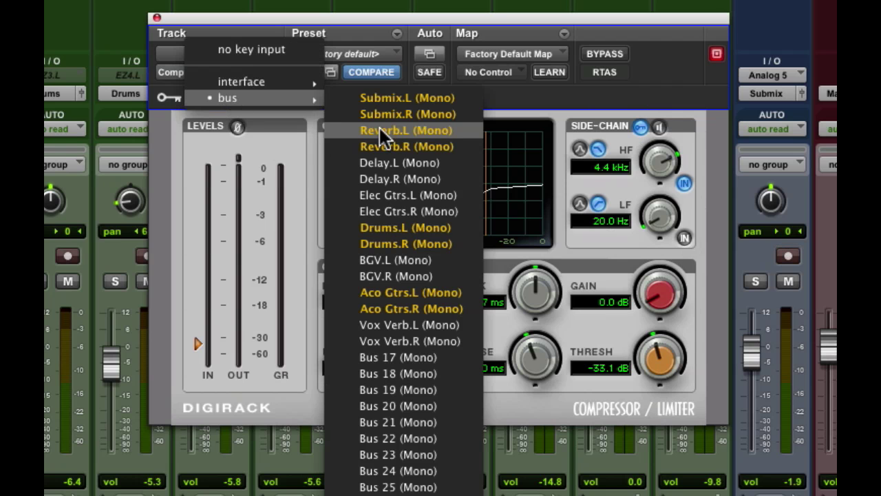
{"action": "left_click", "coordinate": [620, 89]}
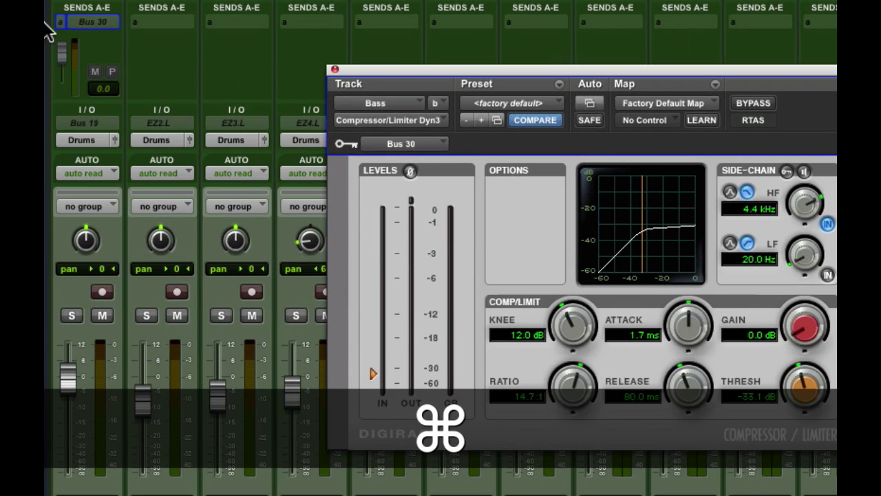
- Replace the Kick track's inactive send A with a pre-fader send to Bus 30 (Mono) at 0.0 dB
{"action": "left_click", "coordinate": [64, 29], "text": "super"}
{"action": "left_click", "coordinate": [92, 22]}
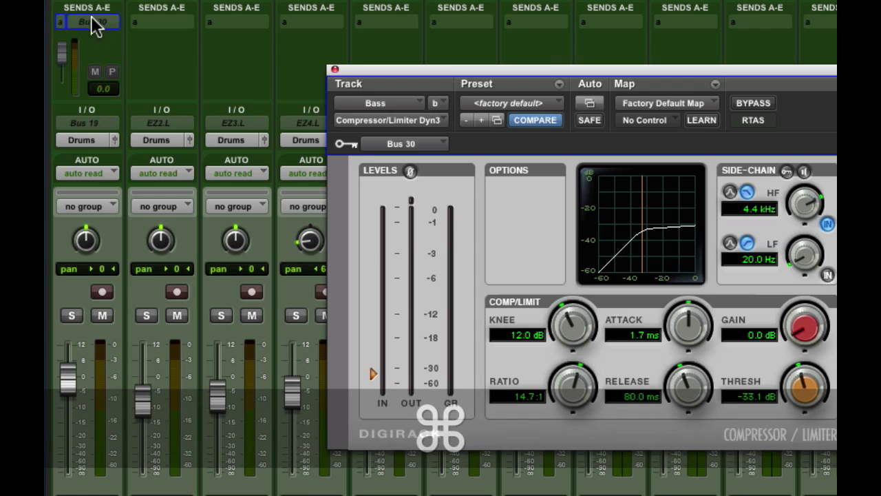
{"action": "left_click", "coordinate": [77, 22]}
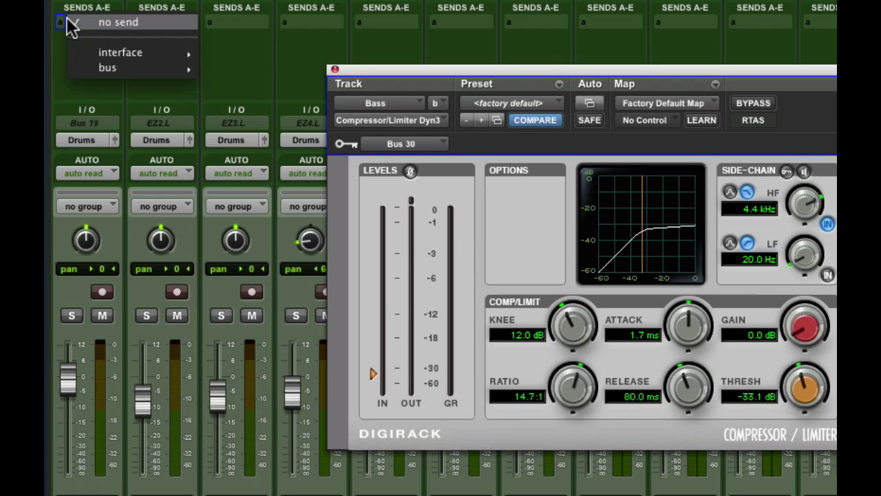
{"action": "mouse_move", "coordinate": [77, 68]}
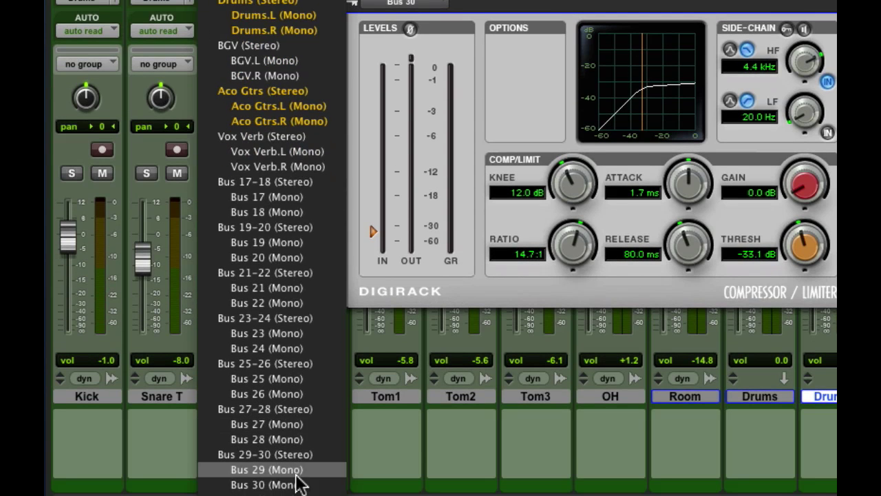
{"action": "left_click", "coordinate": [295, 484]}
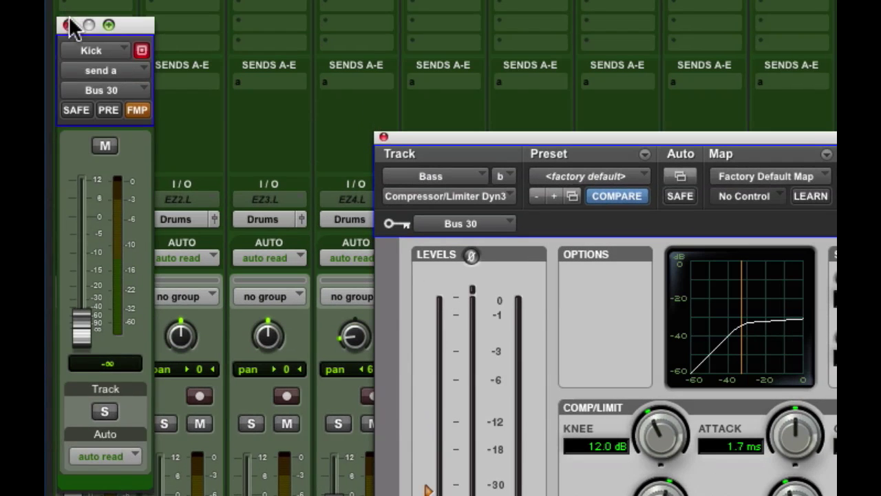
{"action": "left_click", "coordinate": [67, 25]}
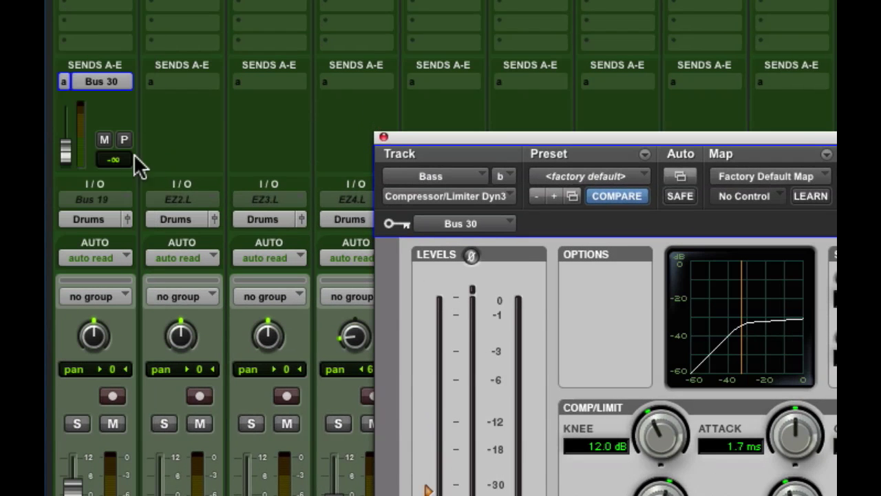
{"action": "left_click", "coordinate": [64, 149], "text": "alt"}
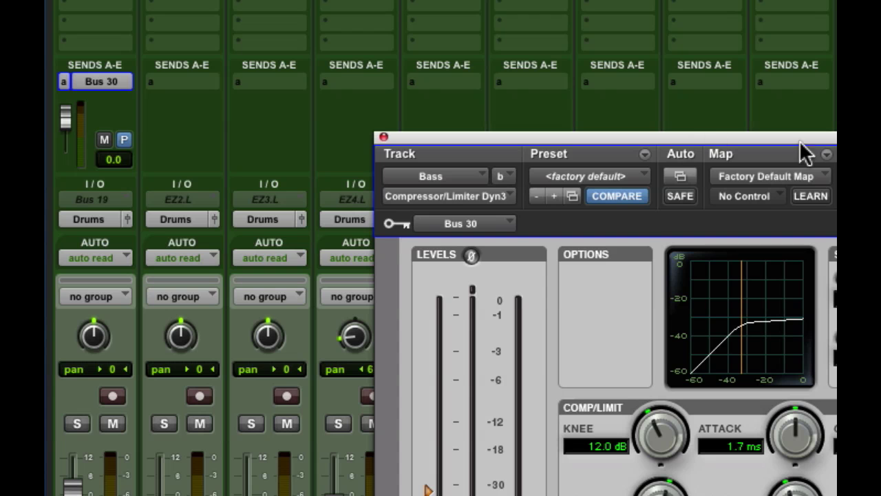
- Choose Bus 30 (Mono) as the key input of the Bass track's Compressor/Limiter
{"action": "left_click_drag", "start_coordinate": [813, 144], "coordinate": [832, 147]}
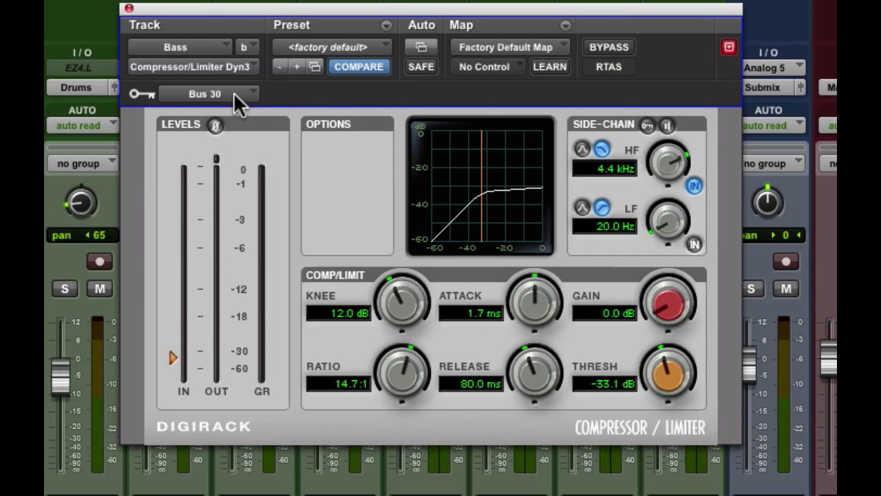
{"action": "left_click", "coordinate": [233, 92]}
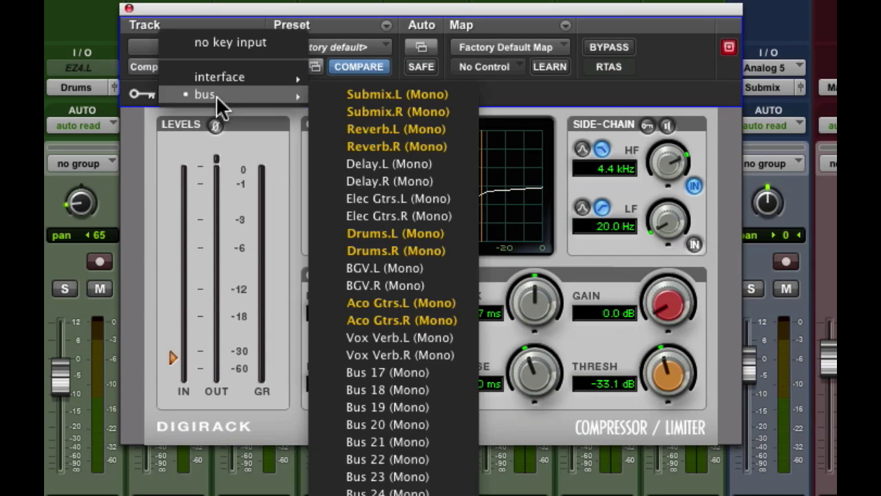
{"action": "left_click", "coordinate": [142, 100]}
{"action": "left_click", "coordinate": [234, 94]}
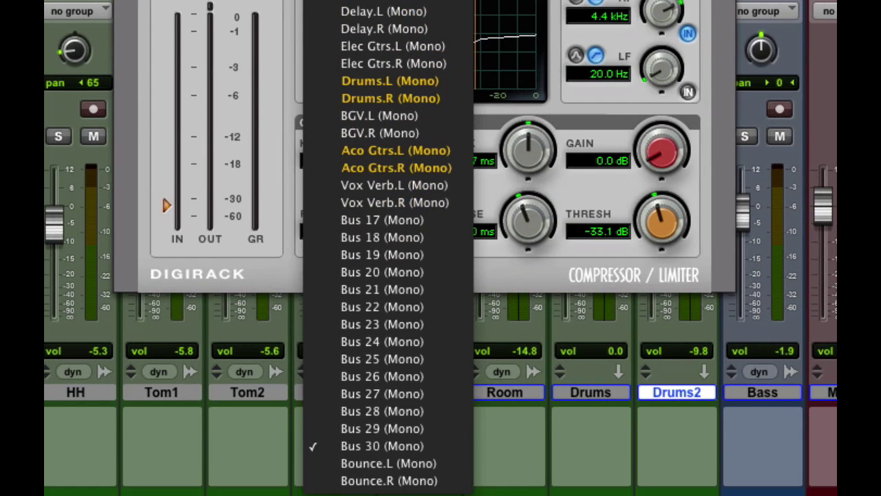
{"action": "left_click", "coordinate": [437, 450]}
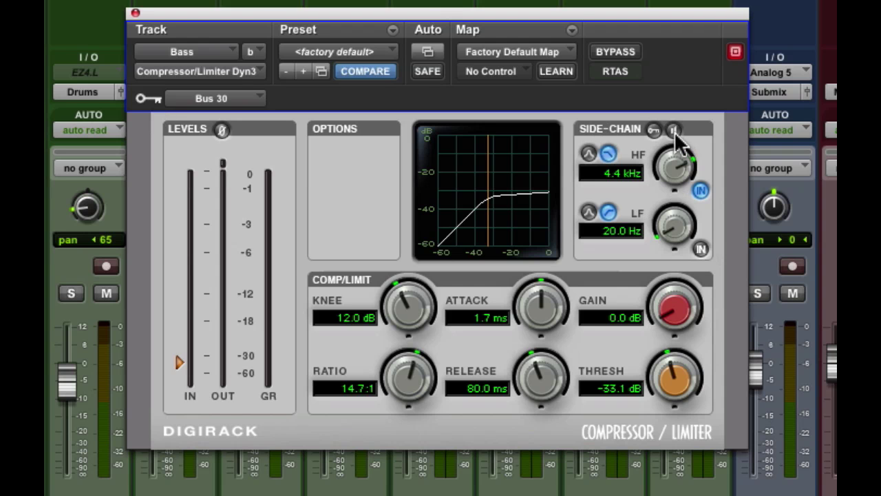
- Enable the external key and key listen in the compressor's side-chain section, and move its window clear of the Bass channel
{"action": "left_click", "coordinate": [653, 130]}
{"action": "left_click", "coordinate": [675, 133]}
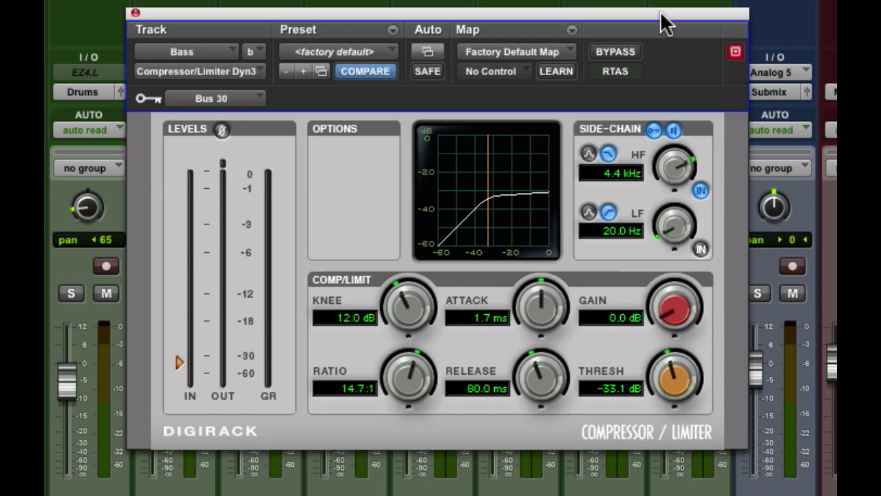
{"action": "left_click_drag", "start_coordinate": [661, 22], "coordinate": [539, 19]}
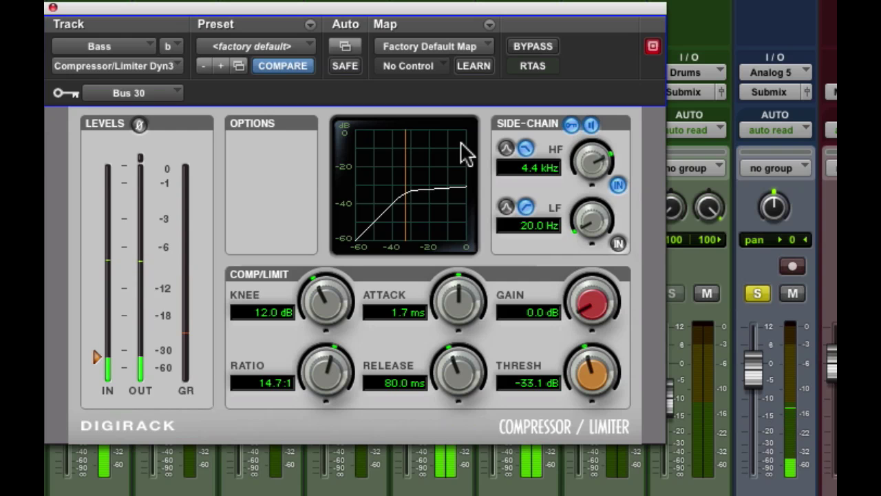
- Compare the soloed Bass track during playback with key listen off and on, leaving key listen enabled
{"action": "left_click", "coordinate": [590, 125]}
{"action": "left_click", "coordinate": [590, 124]}
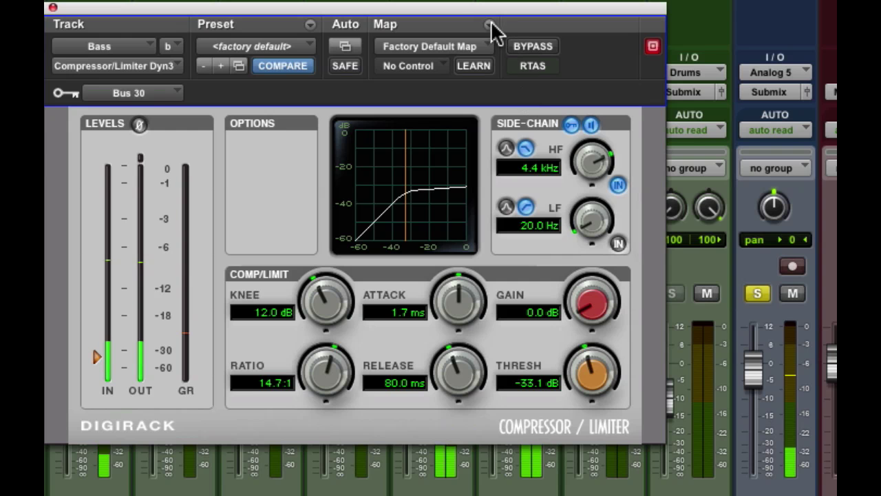
{"action": "left_click_drag", "start_coordinate": [496, 28], "coordinate": [516, 24]}
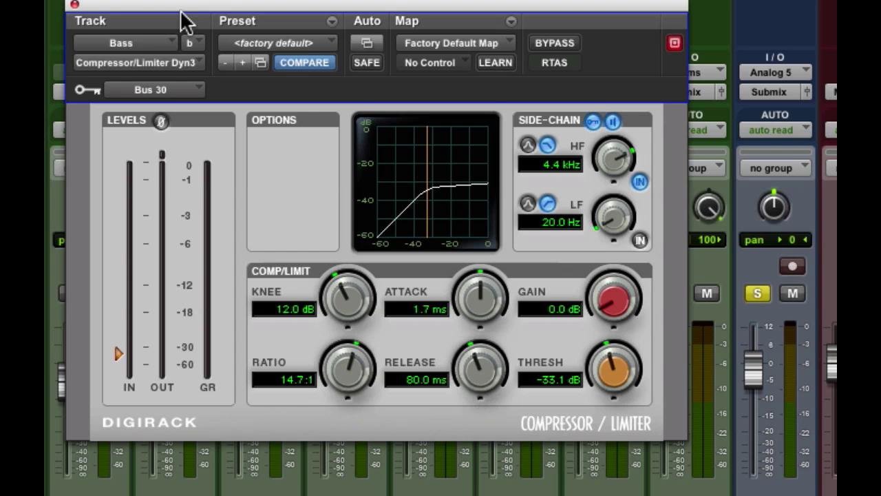
- Unsolo the Bass track and raise its volume to +0.3 dB during playback
{"action": "left_click", "coordinate": [760, 295]}
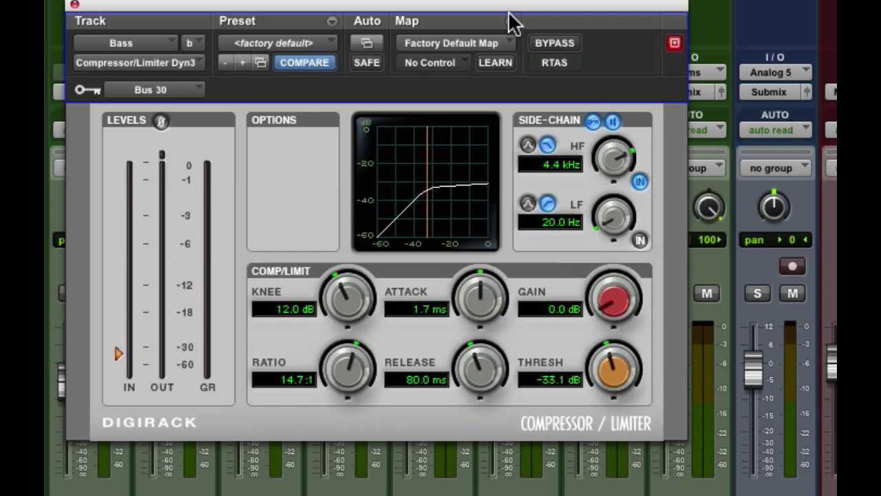
{"action": "key", "text": "space"}
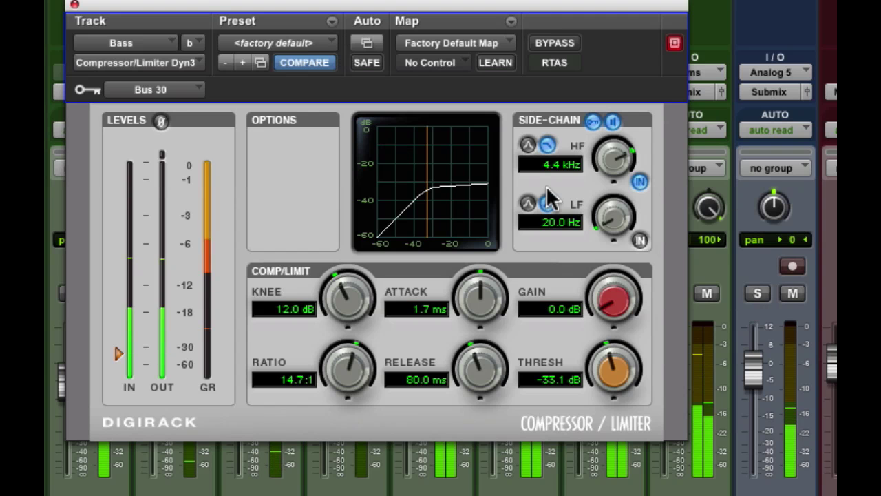
{"action": "mouse_move", "coordinate": [751, 364]}
{"action": "left_mouse_down"}
{"action": "mouse_move", "coordinate": [753, 338]}
{"action": "mouse_move", "coordinate": [754, 375]}
{"action": "left_mouse_up"}
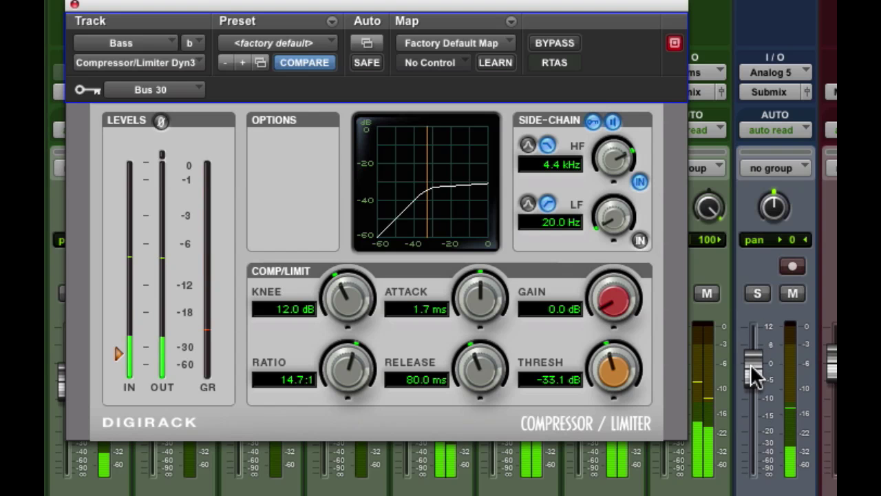
- Turn off key listen and audition the compressed bass soloed and together with the drums
{"action": "left_click", "coordinate": [612, 122]}
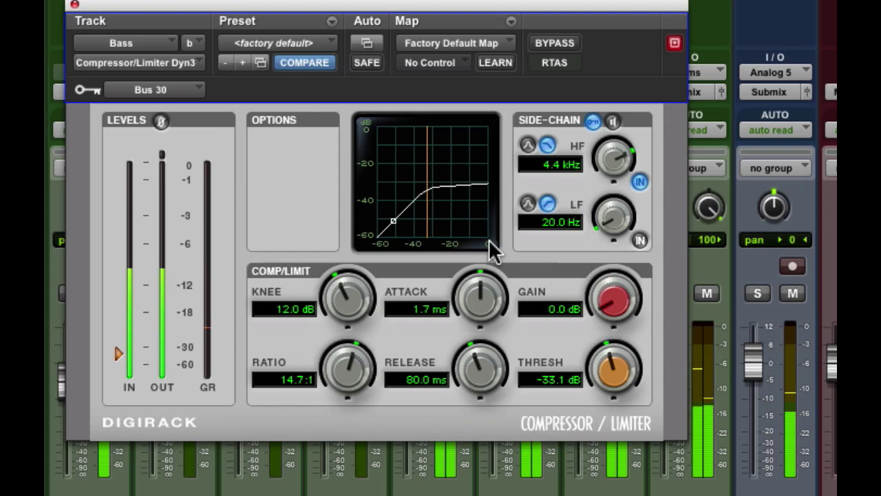
{"action": "left_click", "coordinate": [758, 293]}
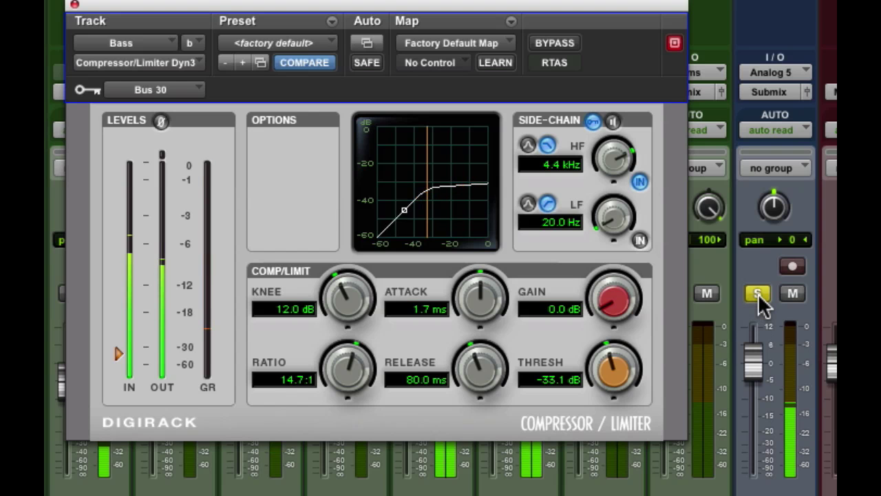
{"action": "left_click", "coordinate": [758, 293]}
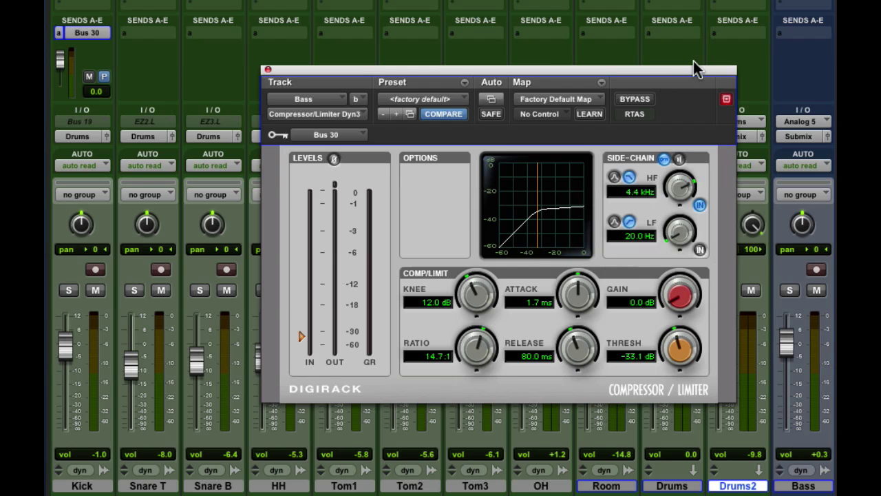
- Compare the mix with the Bass compressor bypassed and active during playback, leave it active, and close the plug-in window
{"action": "left_click", "coordinate": [640, 101]}
{"action": "left_click", "coordinate": [640, 101]}
{"action": "left_click", "coordinate": [639, 102]}
{"action": "left_click", "coordinate": [640, 102]}
{"action": "left_click", "coordinate": [640, 101]}
{"action": "left_click", "coordinate": [640, 101]}
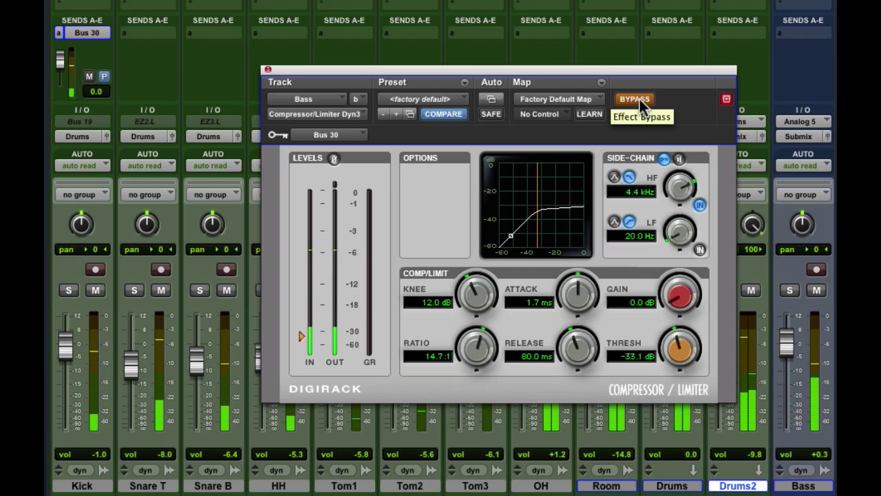
{"action": "left_click", "coordinate": [640, 100]}
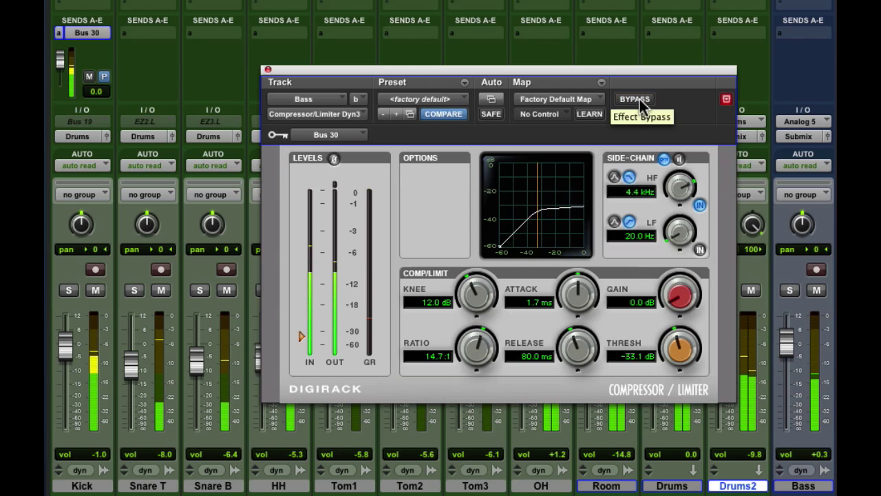
{"action": "left_click", "coordinate": [639, 99]}
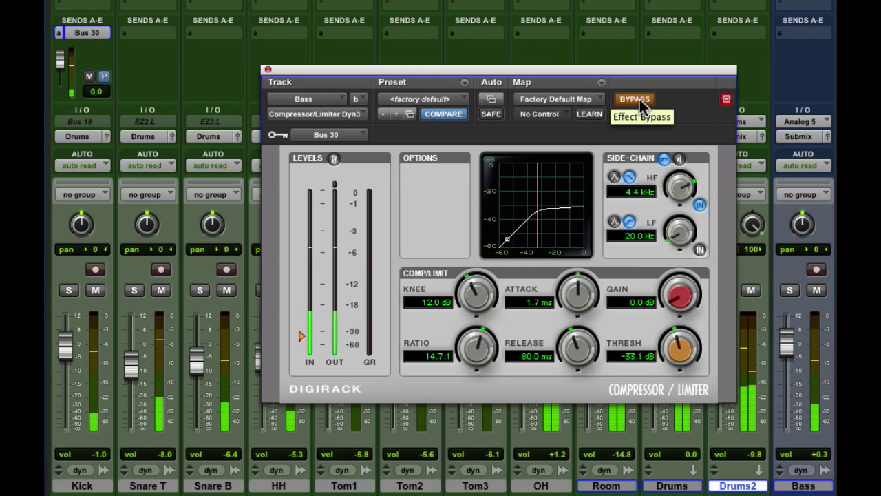
{"action": "left_click", "coordinate": [640, 99]}
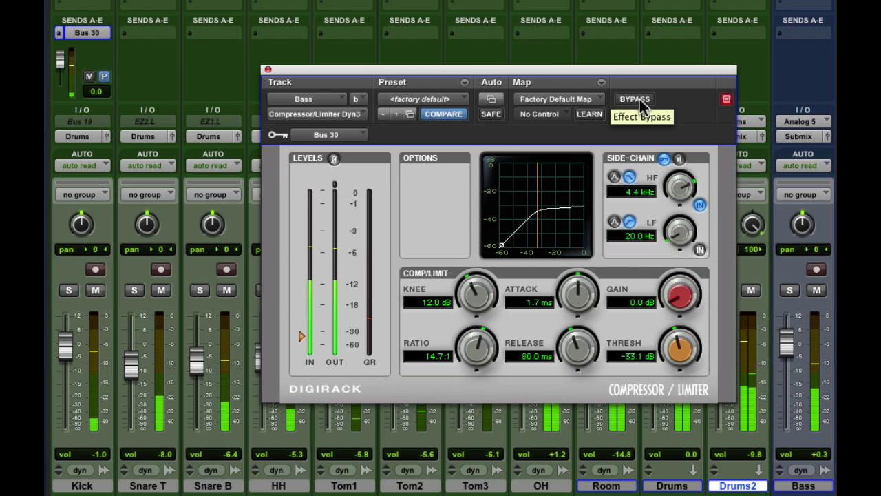
{"action": "left_click", "coordinate": [640, 99]}
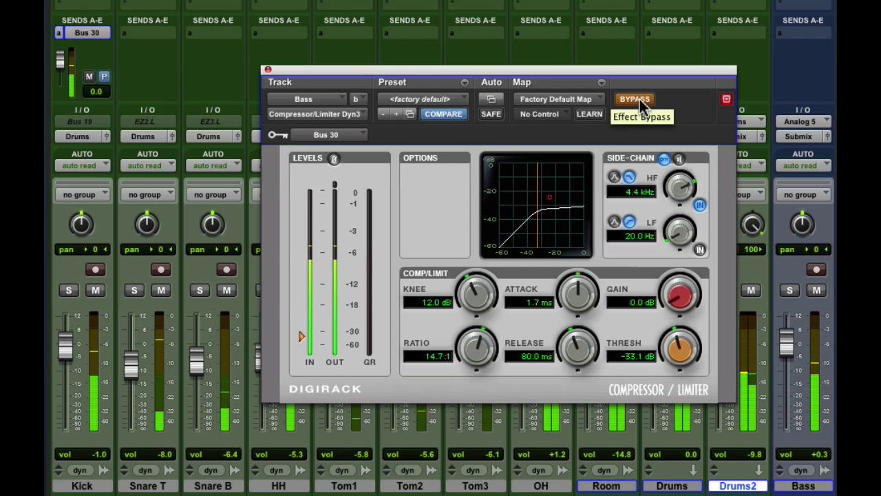
{"action": "left_click", "coordinate": [639, 99]}
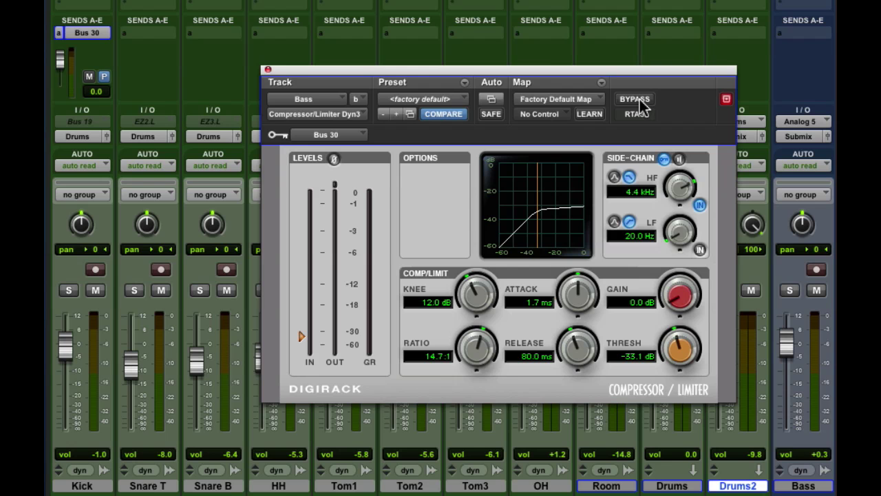
{"action": "left_click", "coordinate": [268, 70]}
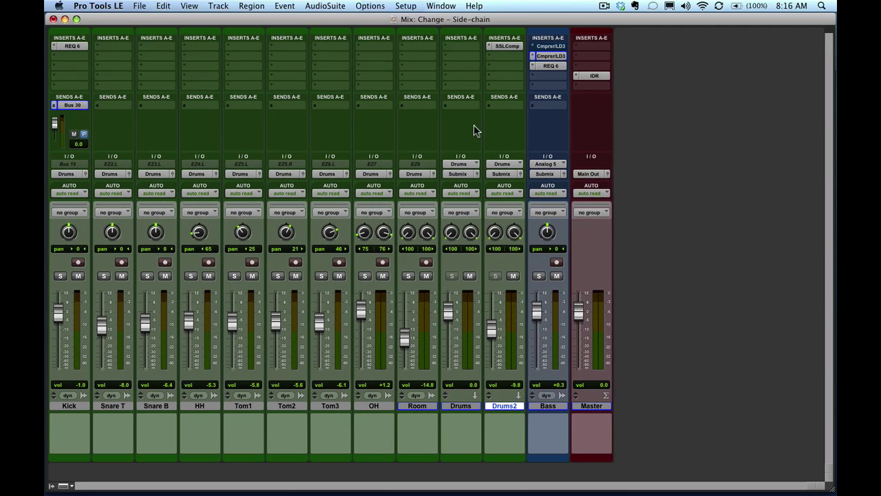